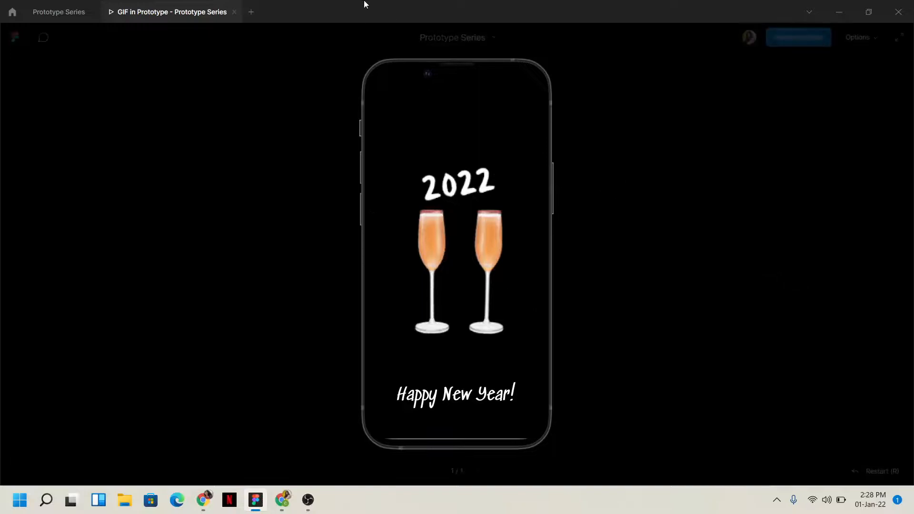
Return to the Prototype Series design file and add an iPhone 13 / 13 Pro frame to the GIF in Prototype page.
{"action": "left_click", "coordinate": [68, 16]}
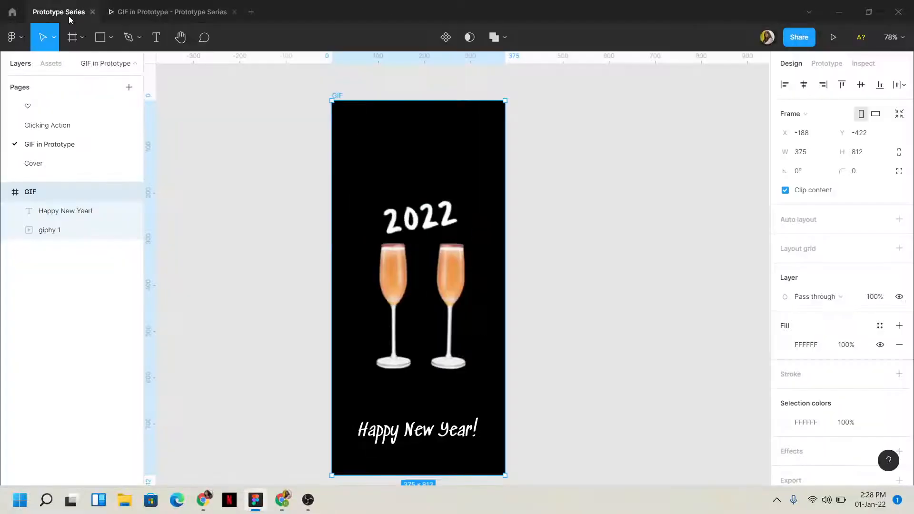
{"action": "left_click", "coordinate": [575, 283]}
{"action": "scroll", "coordinate": [575, 284], "scroll_direction": "right", "scroll_amount": 1}
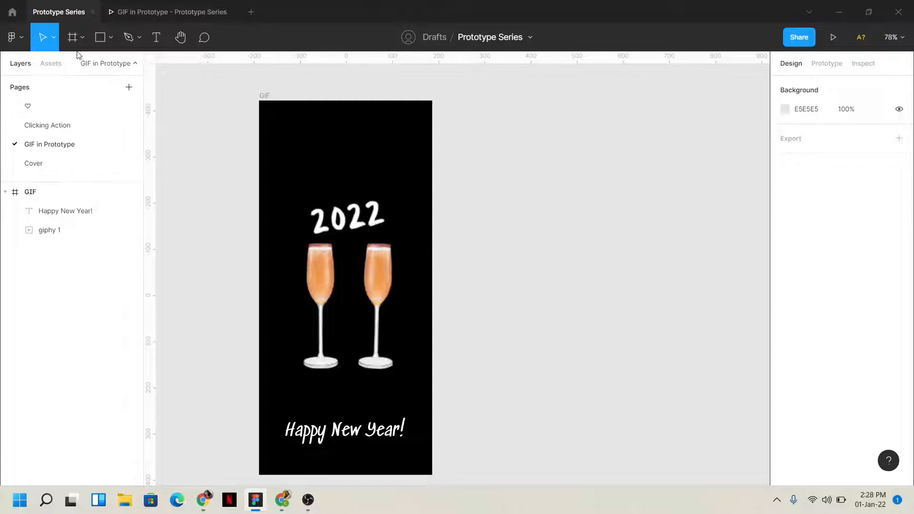
{"action": "left_click", "coordinate": [81, 37]}
{"action": "left_click", "coordinate": [89, 68]}
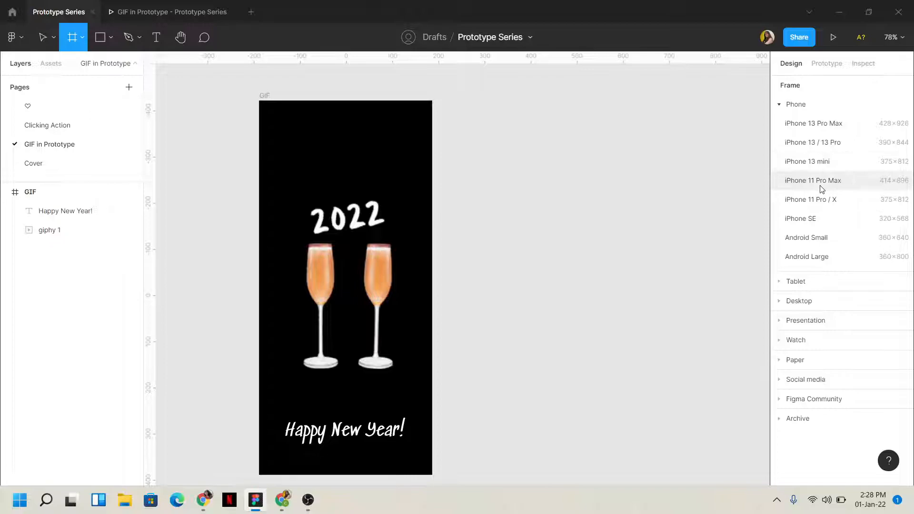
{"action": "left_click", "coordinate": [816, 143]}
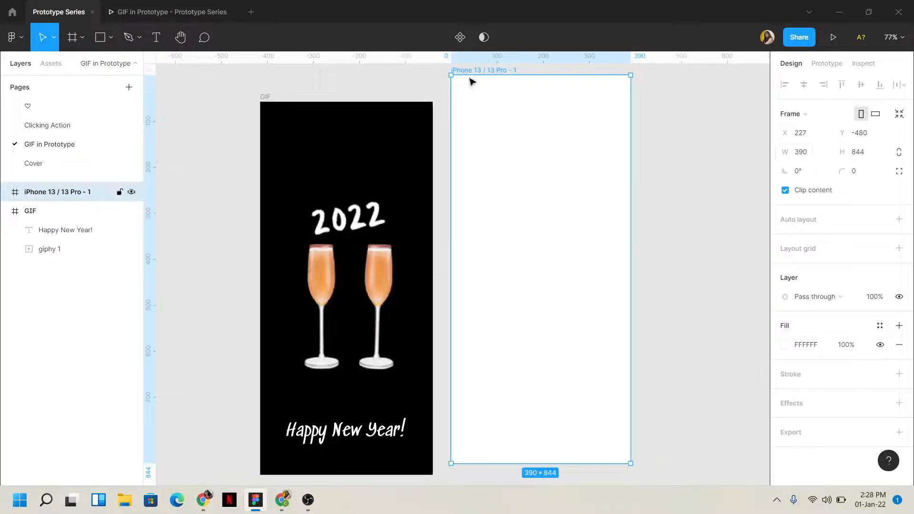
Move the new iPhone frame further from the GIF frame, at about X 290, Y -422, with their upper edges aligned.
{"action": "left_click_drag", "start_coordinate": [482, 74], "coordinate": [528, 100]}
{"action": "left_click", "coordinate": [710, 193]}
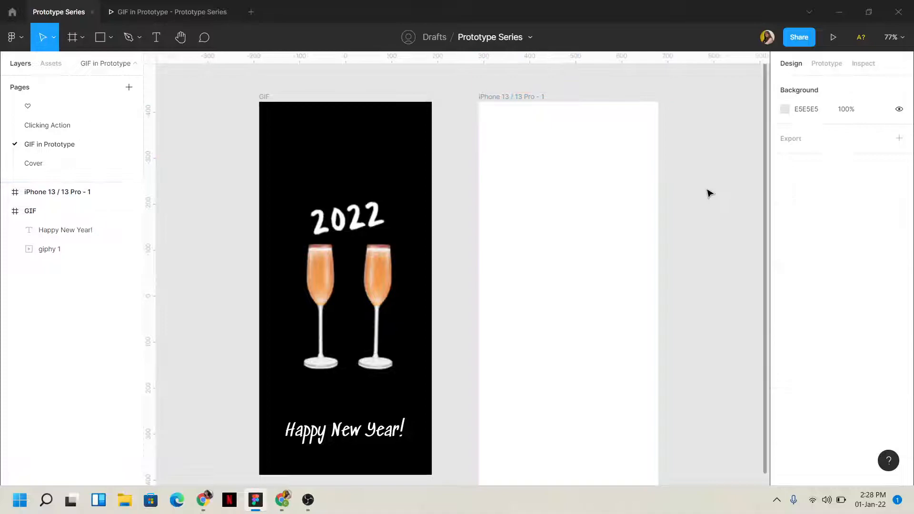
{"action": "scroll", "coordinate": [708, 194], "scroll_direction": "right", "scroll_amount": 4}
{"action": "scroll", "coordinate": [708, 193], "scroll_direction": "left", "scroll_amount": 2}
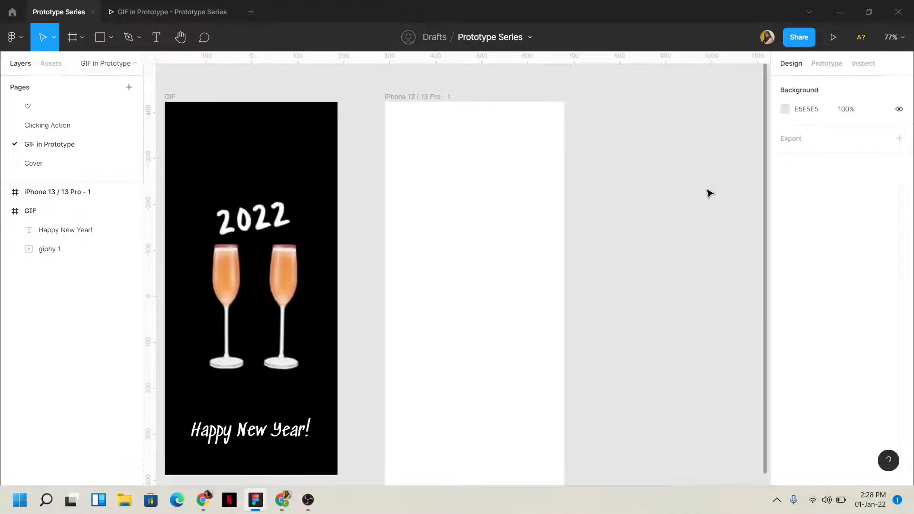
{"action": "left_click", "coordinate": [306, 299]}
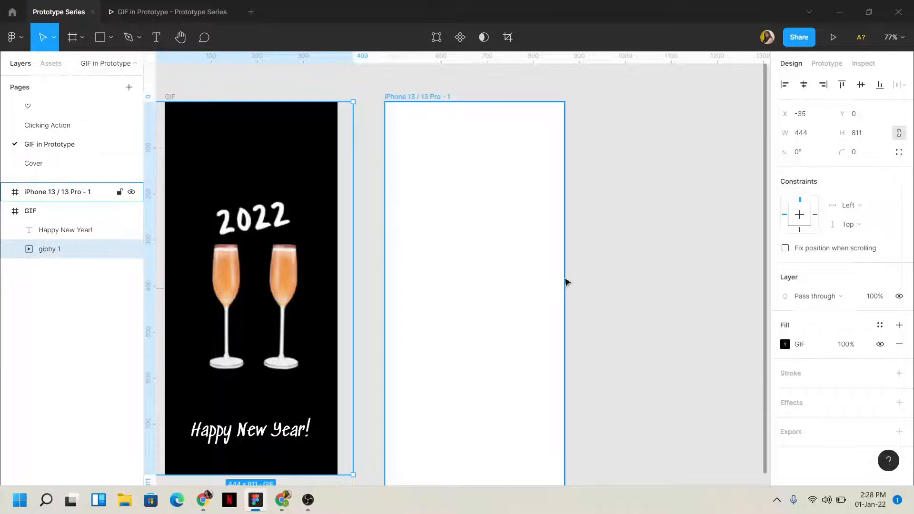
{"action": "left_click", "coordinate": [615, 279]}
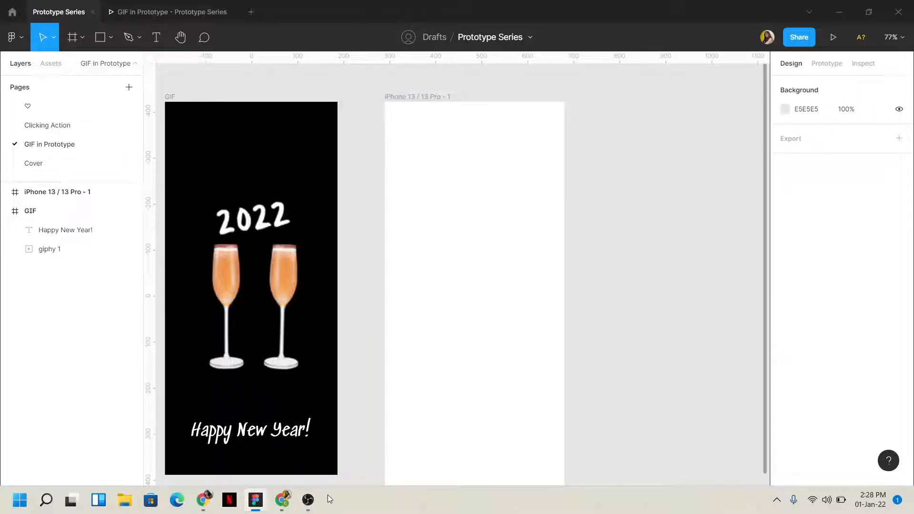
Switch to GIPHY in Chrome, browse the happy new year GIFs and open Malibu Rum's 2022 champagne glasses GIF.
{"action": "left_click", "coordinate": [282, 500]}
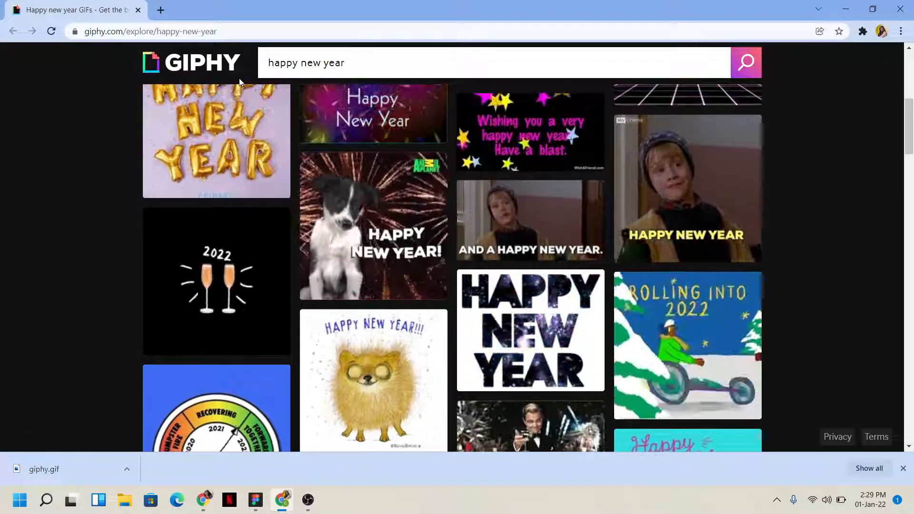
{"action": "scroll", "coordinate": [504, 212], "scroll_direction": "up", "scroll_amount": 7}
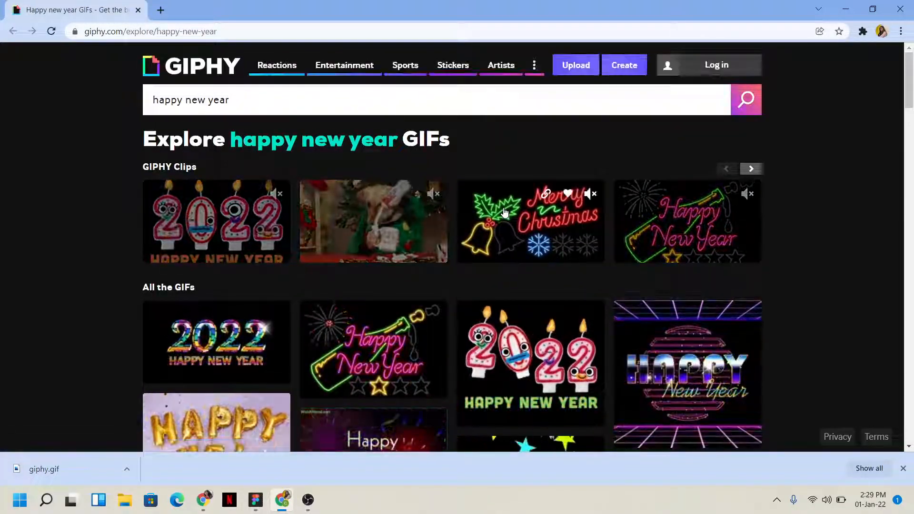
{"action": "scroll", "coordinate": [505, 213], "scroll_direction": "down", "scroll_amount": 3}
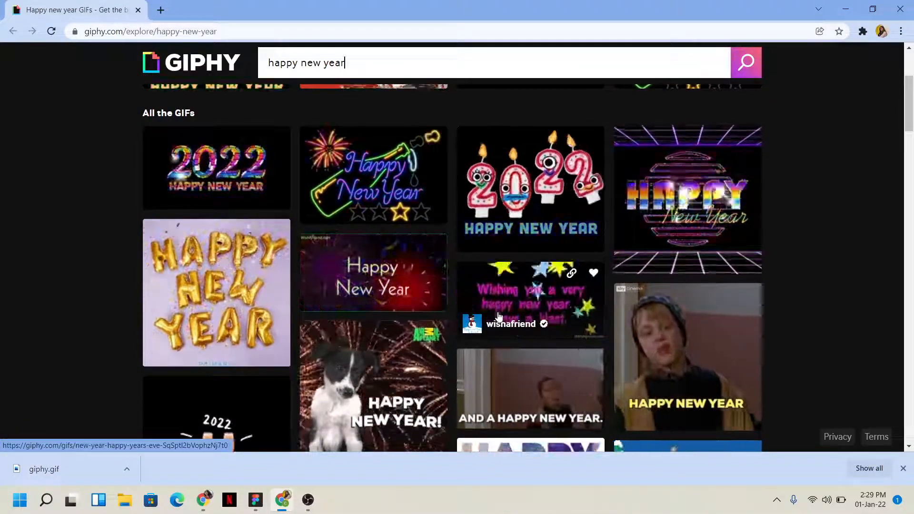
{"action": "scroll", "coordinate": [371, 286], "scroll_direction": "down", "scroll_amount": 5}
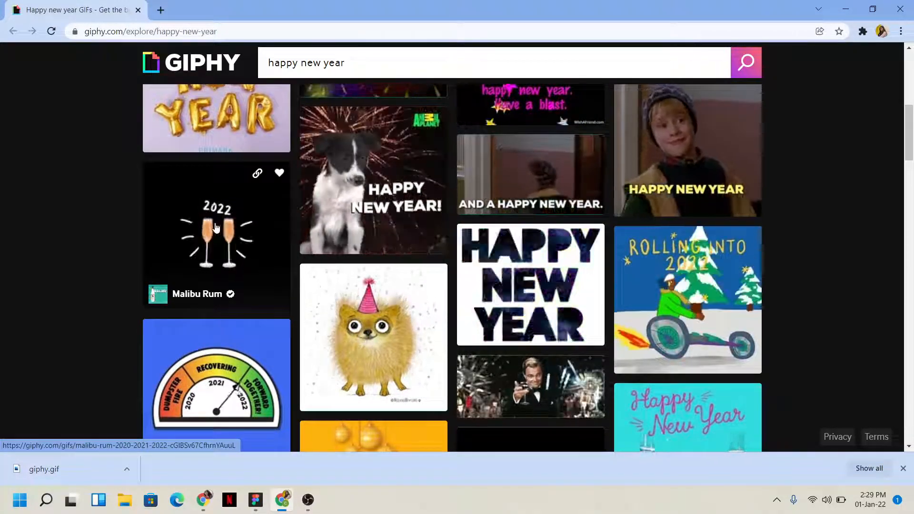
{"action": "left_click", "coordinate": [216, 226]}
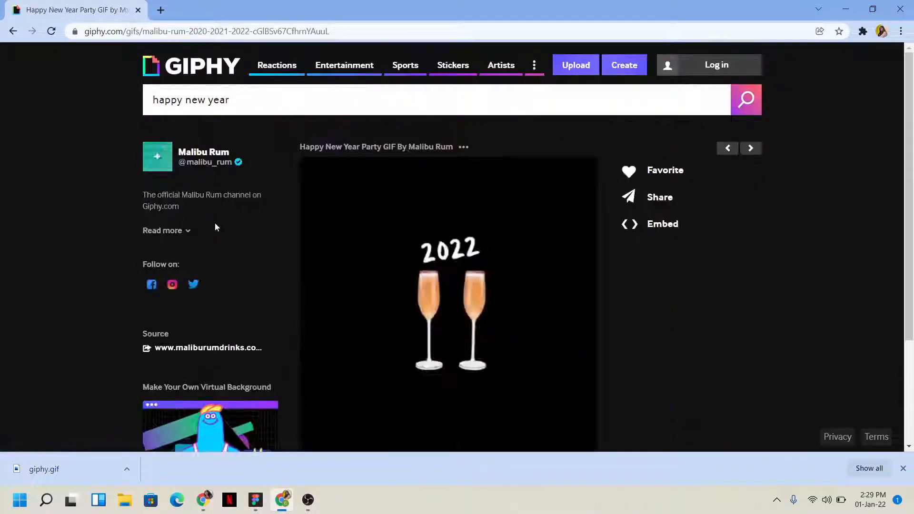
Save the champagne glasses GIF to the Desktop as a GIF image named giphy.
{"action": "scroll", "coordinate": [454, 258], "scroll_direction": "down", "scroll_amount": 3}
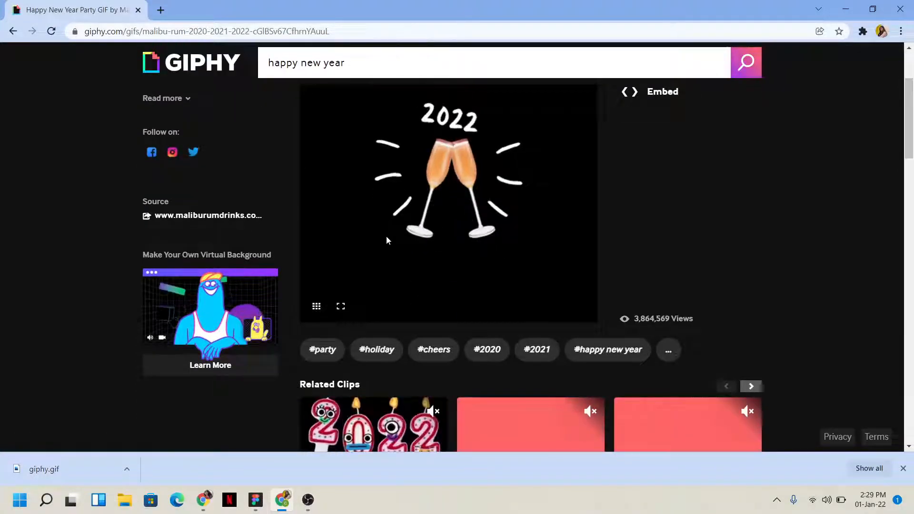
{"action": "right_click", "coordinate": [452, 187]}
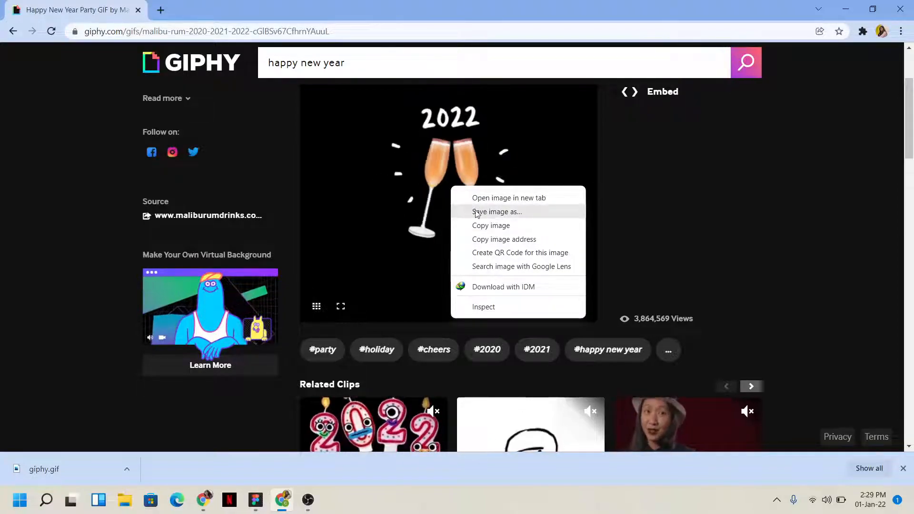
{"action": "left_click", "coordinate": [501, 218]}
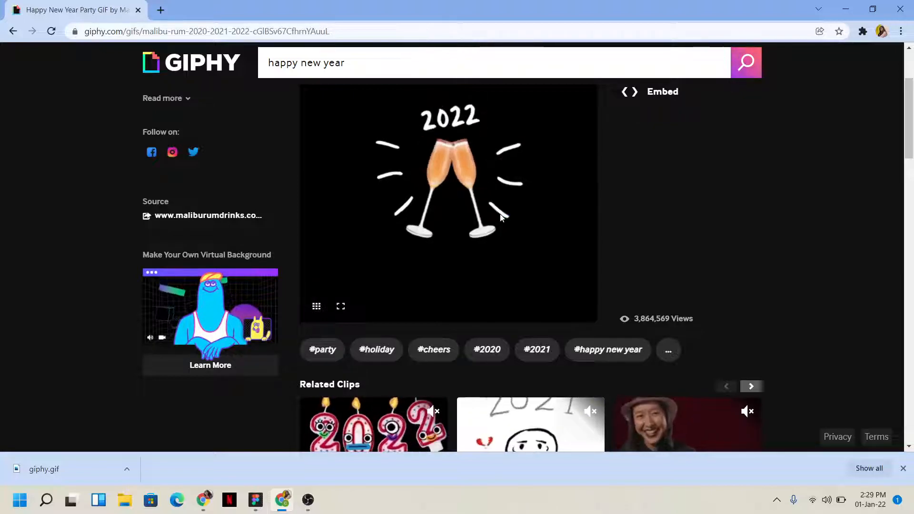
{"action": "left_click", "coordinate": [61, 97]}
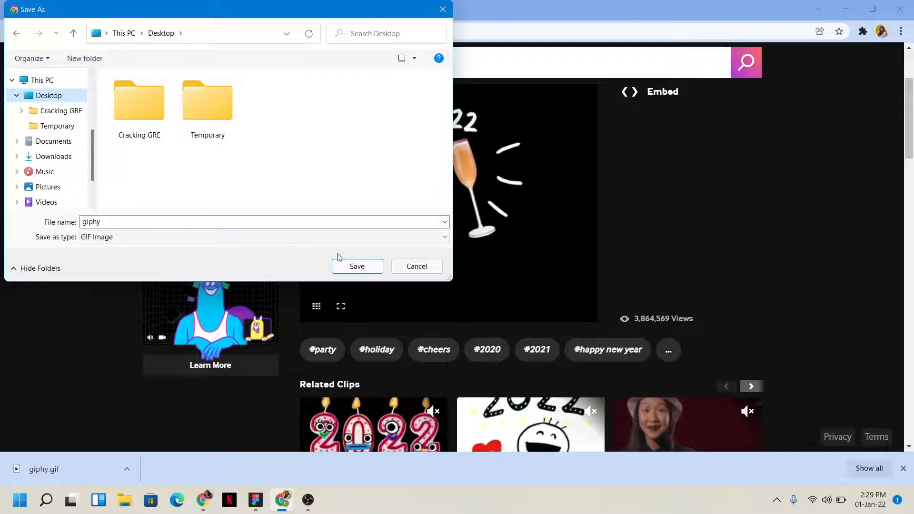
{"action": "left_click", "coordinate": [349, 263]}
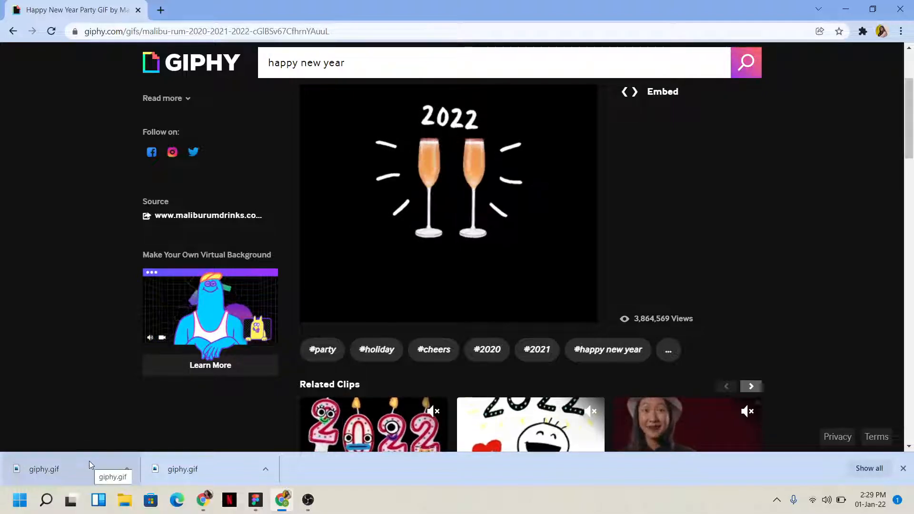
Shrink the browser window beside the Figma canvas and drop the downloaded giphy.gif into the iPhone 13 / 13 Pro frame.
{"action": "left_click", "coordinate": [870, 14]}
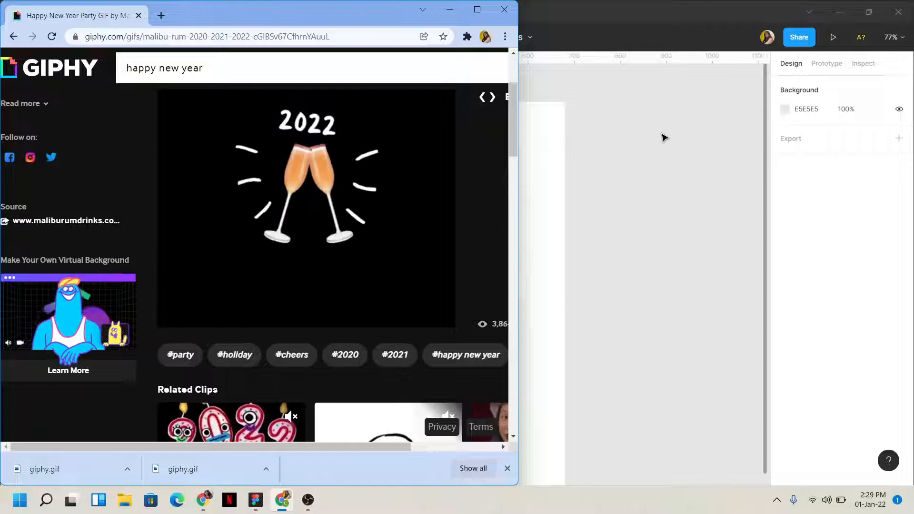
{"action": "scroll", "coordinate": [665, 137], "scroll_direction": "left", "scroll_amount": 4}
{"action": "scroll", "coordinate": [665, 137], "scroll_direction": "right", "scroll_amount": 1}
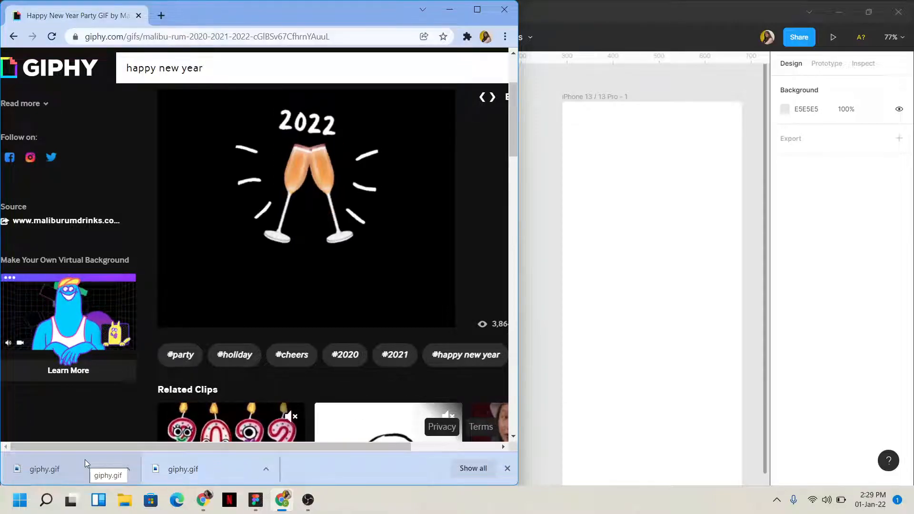
{"action": "left_click_drag", "start_coordinate": [84, 459], "coordinate": [645, 236]}
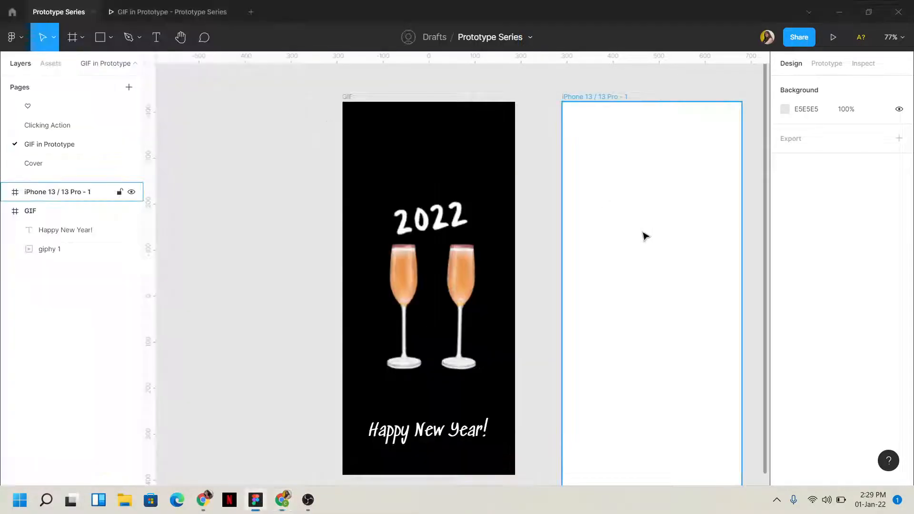
Move the placed GIF to the upper edge of the iPhone frame and enlarge it to 844 × 844.
{"action": "scroll", "coordinate": [646, 236], "scroll_direction": "right", "scroll_amount": 2}
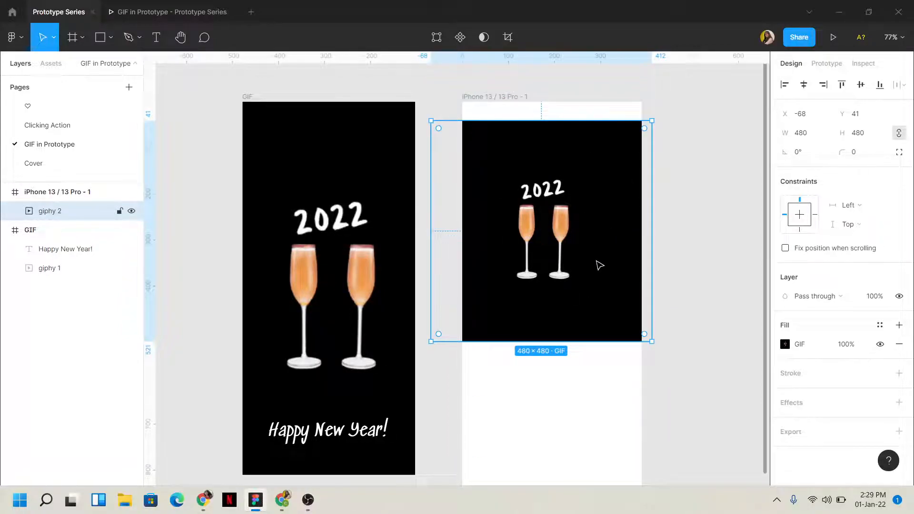
{"action": "mouse_move", "coordinate": [599, 264]}
{"action": "left_mouse_down"}
{"action": "mouse_move", "coordinate": [595, 241]}
{"action": "mouse_move", "coordinate": [594, 248]}
{"action": "left_mouse_up"}
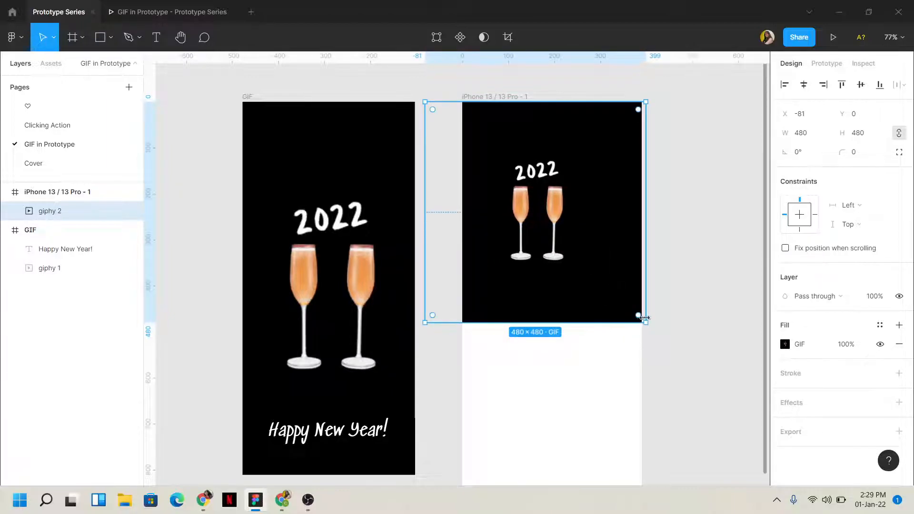
{"action": "left_click_drag", "start_coordinate": [645, 322], "coordinate": [595, 376]}
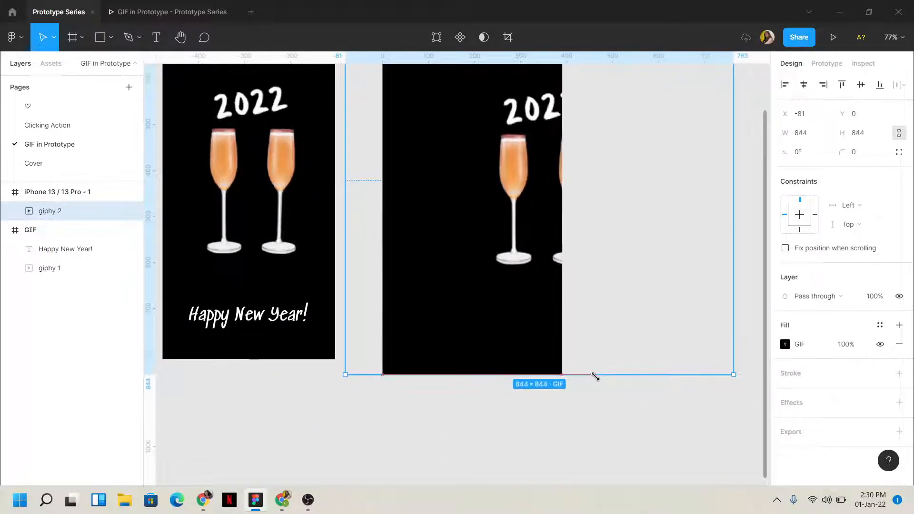
Shift the enlarged GIF to about X -227 so the glasses sit mid-frame, and align its vertical centre to the frame.
{"action": "scroll", "coordinate": [663, 361], "scroll_direction": "up", "scroll_amount": 5}
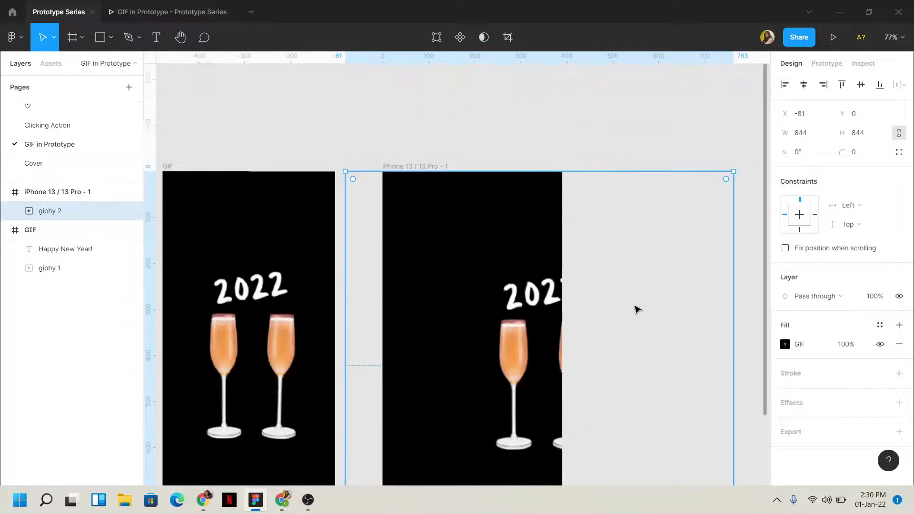
{"action": "left_click_drag", "start_coordinate": [526, 318], "coordinate": [457, 311]}
{"action": "scroll", "coordinate": [457, 310], "scroll_direction": "down", "scroll_amount": 3}
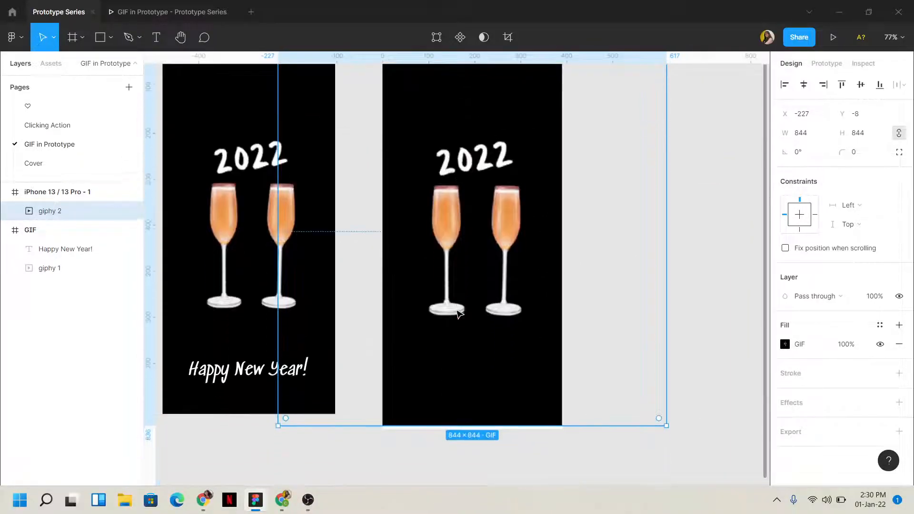
{"action": "scroll", "coordinate": [457, 312], "scroll_direction": "up", "scroll_amount": 1}
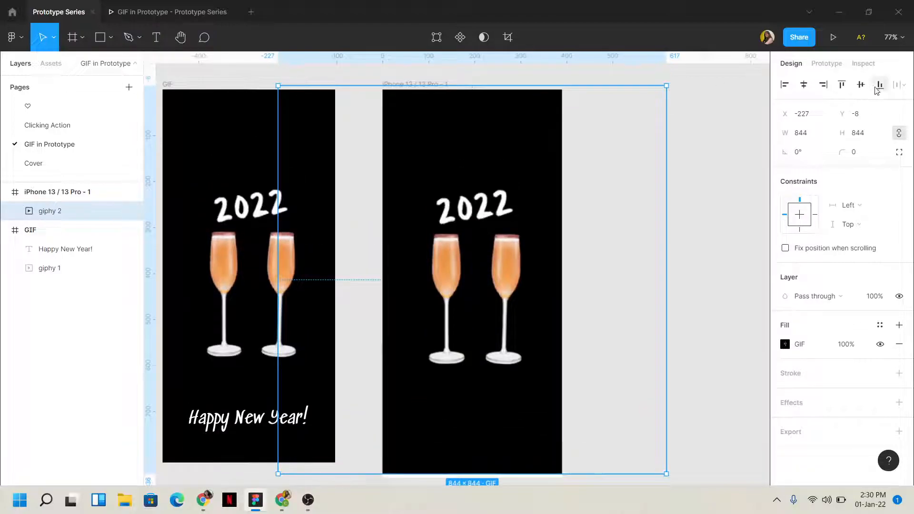
{"action": "left_click", "coordinate": [861, 85]}
{"action": "scroll", "coordinate": [410, 306], "scroll_direction": "down", "scroll_amount": 3}
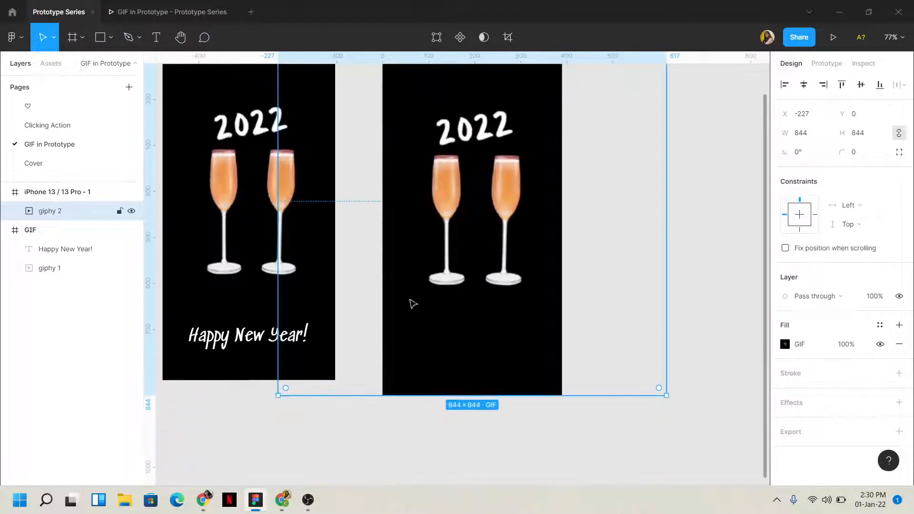
{"action": "left_click", "coordinate": [530, 443]}
Add the text "Happy New Year!" below the glasses in the iPhone frame.
{"action": "scroll", "coordinate": [527, 443], "scroll_direction": "up", "scroll_amount": 1}
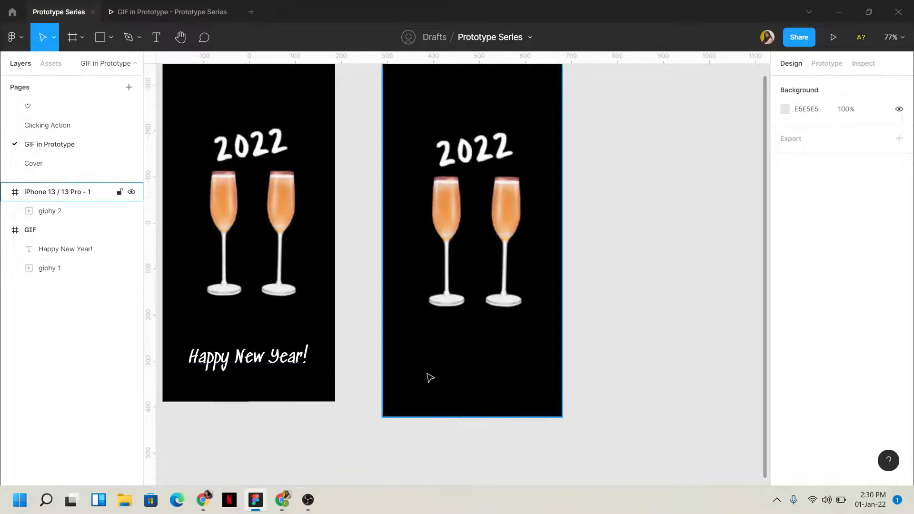
{"action": "left_click", "coordinate": [157, 38]}
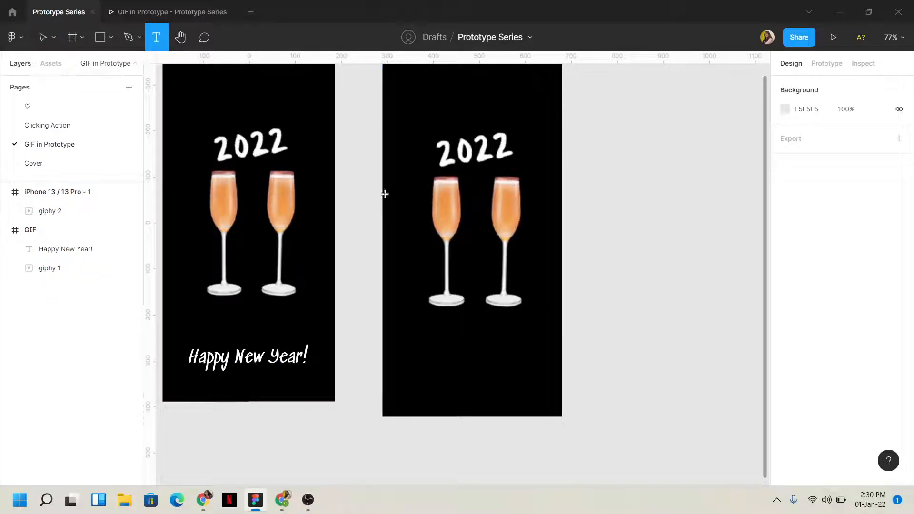
{"action": "left_click", "coordinate": [423, 370]}
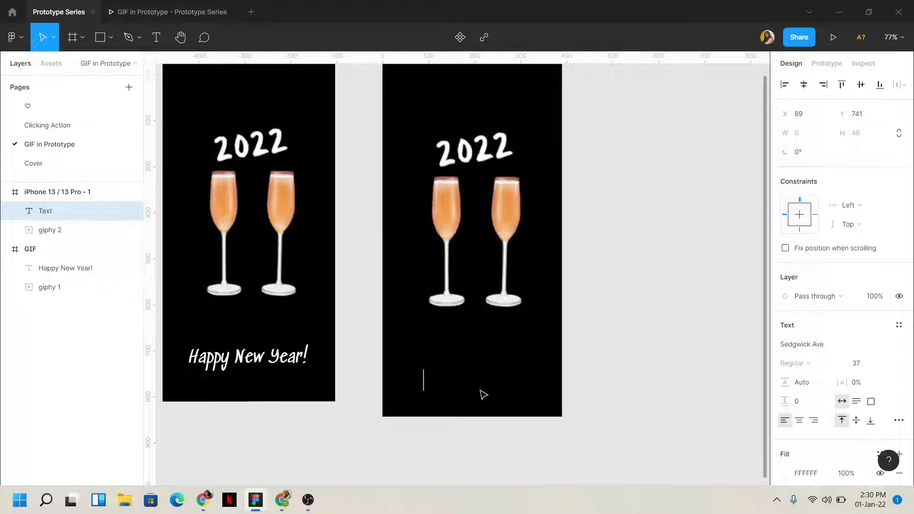
{"action": "type", "text": "Happy New Year!"}
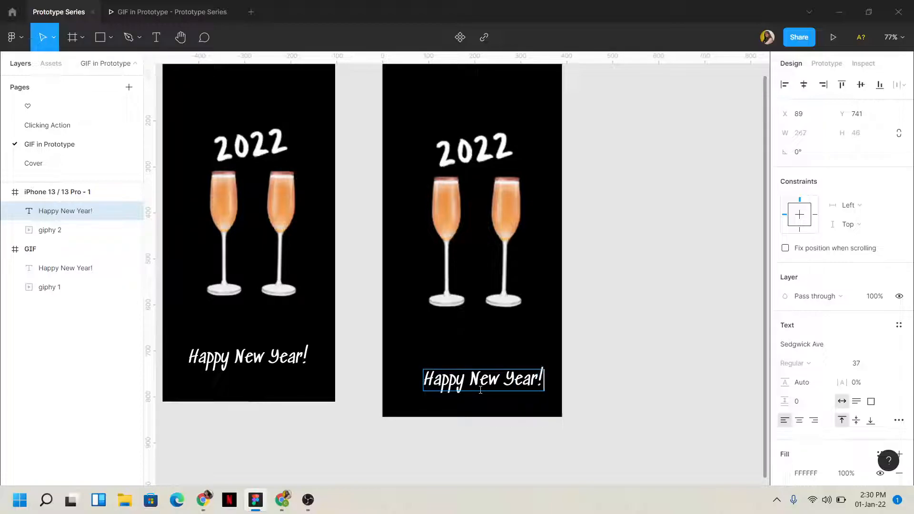
{"action": "key", "text": "Escape"}
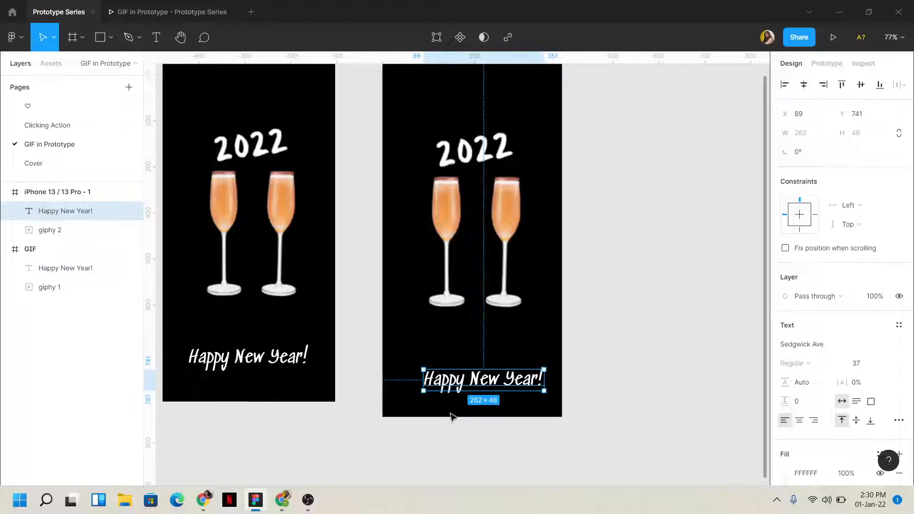
Centre the new "Happy New Year!" text horizontally in the iPhone frame and move it slightly upward.
{"action": "left_click", "coordinate": [804, 87]}
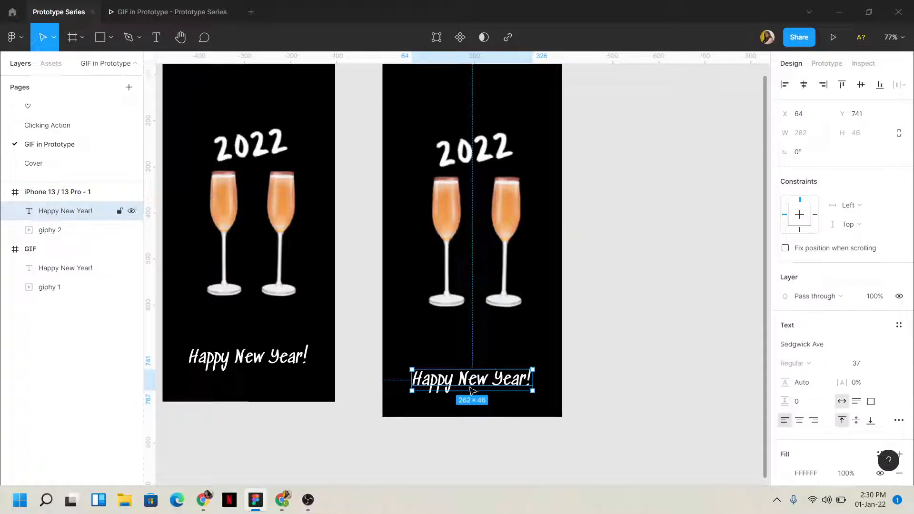
{"action": "left_click_drag", "start_coordinate": [471, 384], "coordinate": [471, 378]}
{"action": "left_click", "coordinate": [618, 333]}
Select the iPhone 13 / 13 Pro frame and present it as a prototype to preview the GIF.
{"action": "scroll", "coordinate": [619, 333], "scroll_direction": "up", "scroll_amount": 1}
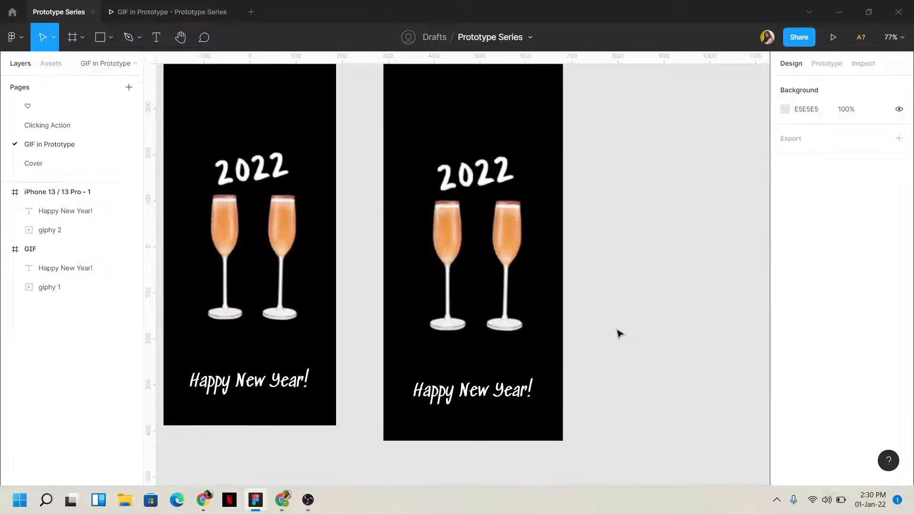
{"action": "scroll", "coordinate": [619, 333], "scroll_direction": "up", "scroll_amount": 2}
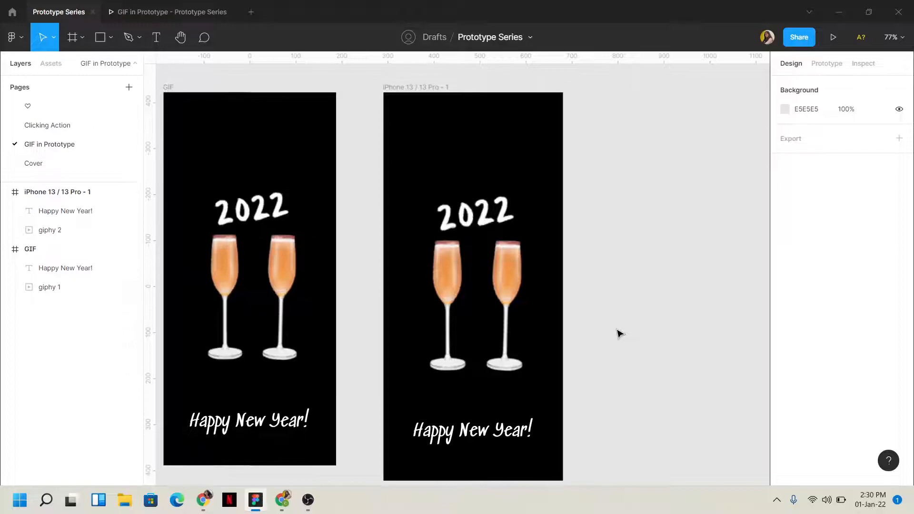
{"action": "scroll", "coordinate": [618, 334], "scroll_direction": "left", "scroll_amount": 1}
{"action": "scroll", "coordinate": [618, 333], "scroll_direction": "left", "scroll_amount": 1}
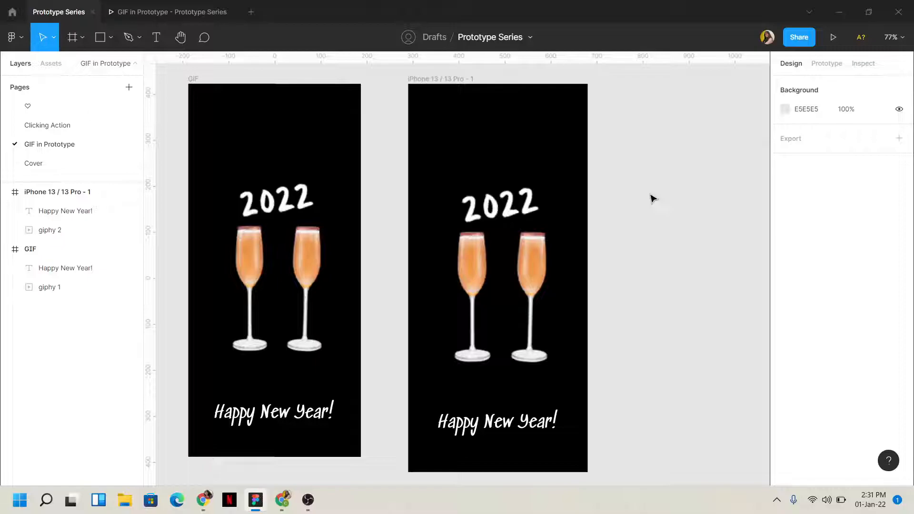
{"action": "left_click", "coordinate": [464, 78]}
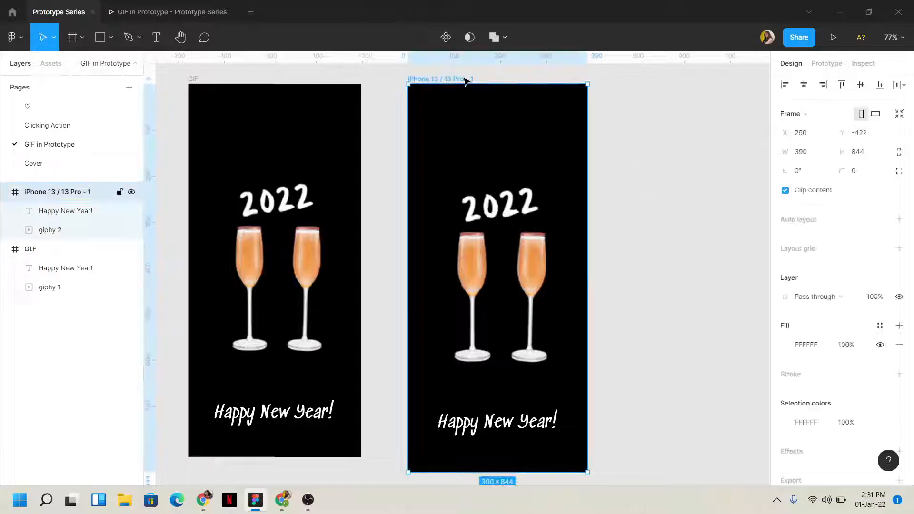
{"action": "left_click", "coordinate": [835, 45]}
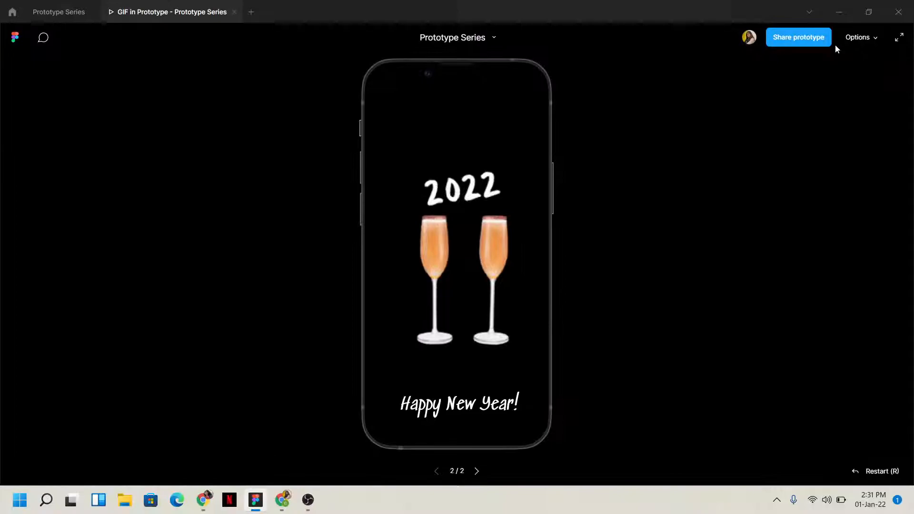